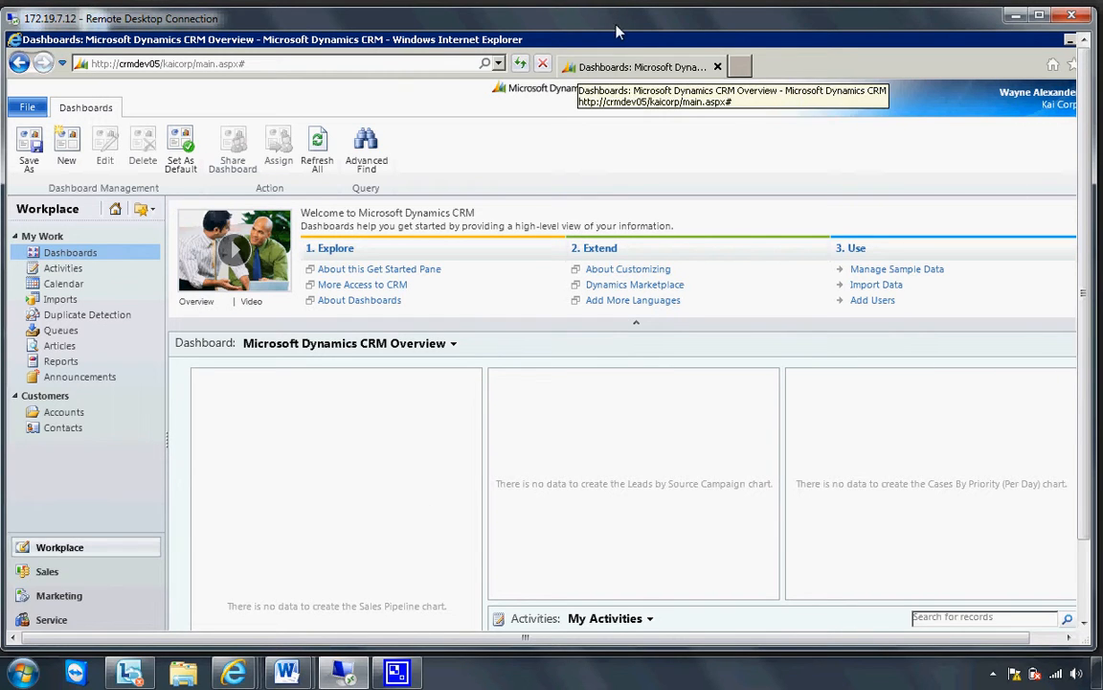
- Enlarge the remote desktop window and open Document Management Settings from the Settings area
left_click(1039, 15)
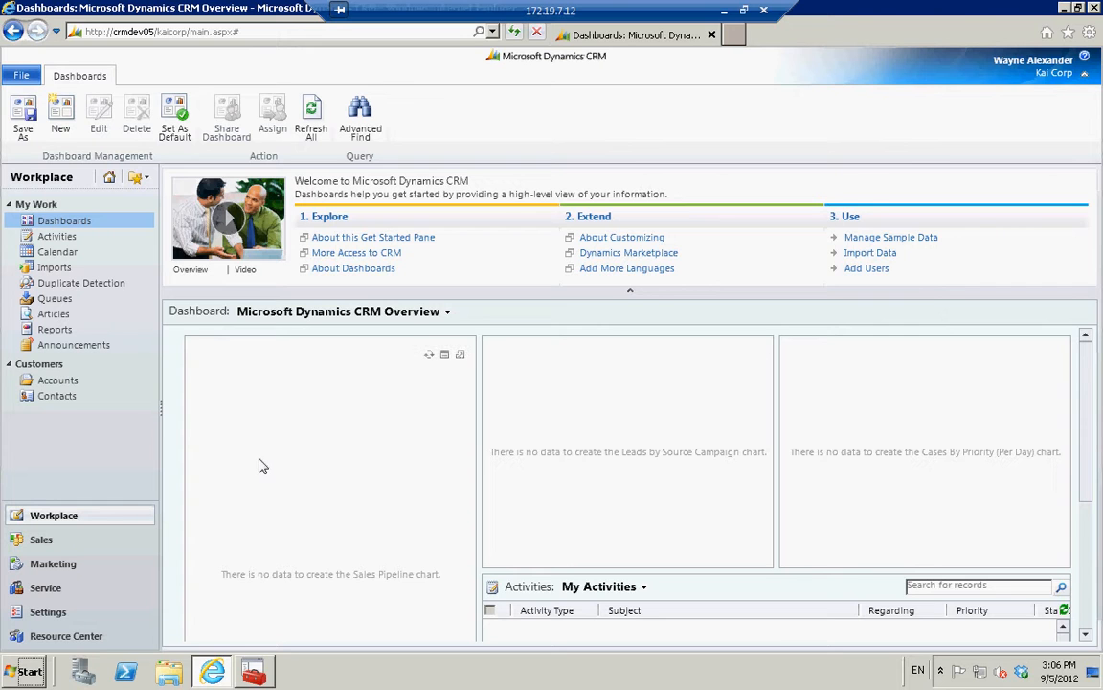
left_click(112, 618)
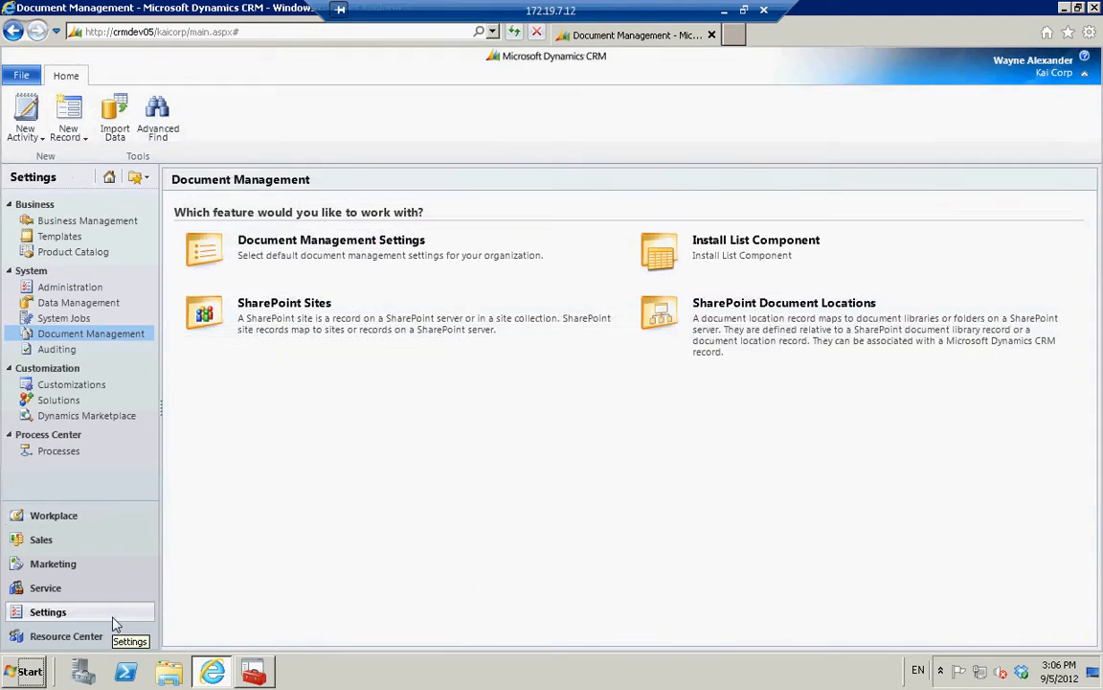
left_click(365, 247)
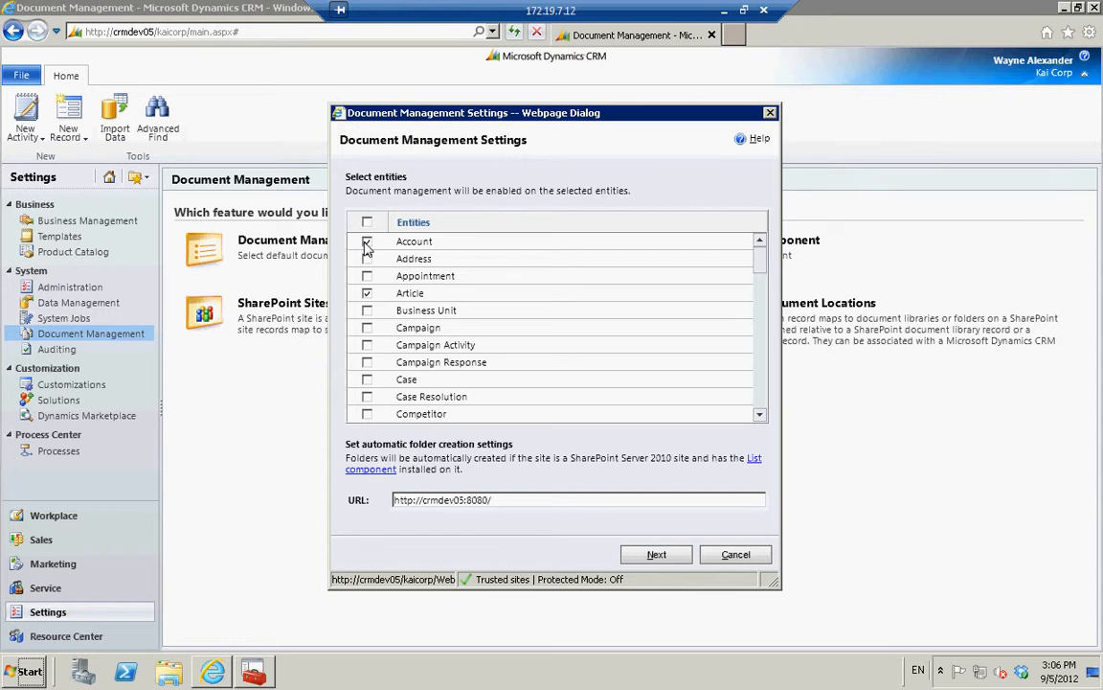
- Deselect Article, Product, Quote and the other surplus entities, keeping document management only for Account, Contact, Lead and Opportunity
left_click(367, 292)
left_click_drag(762, 259, 759, 381)
left_click(367, 341)
left_click(367, 302)
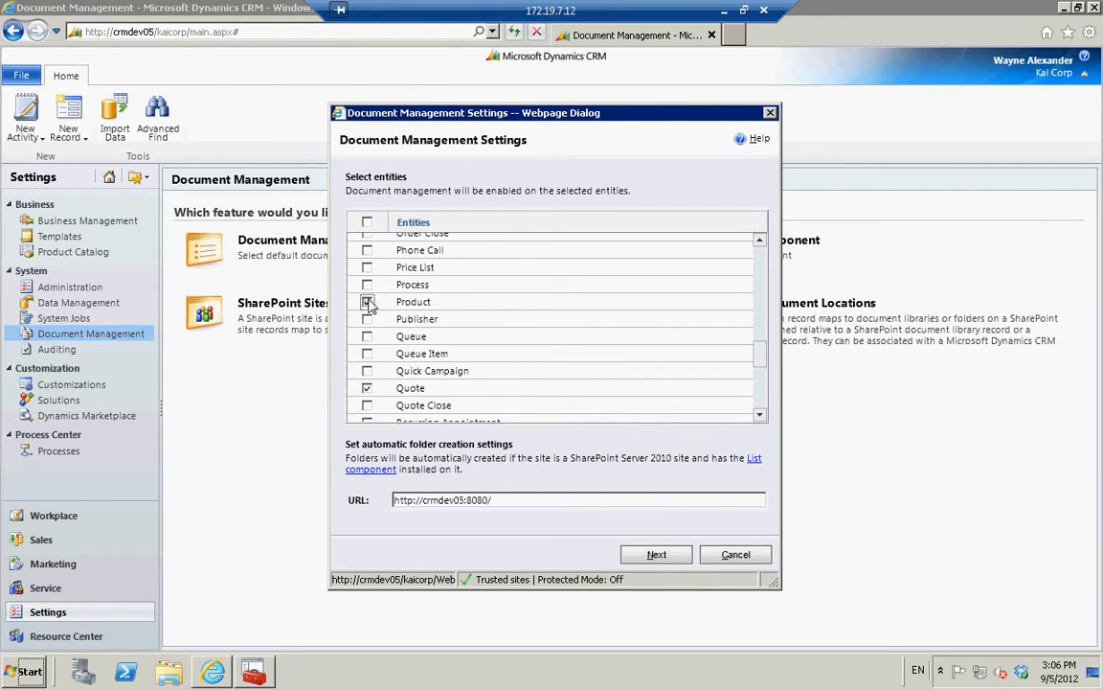
left_click(367, 388)
left_click_drag(756, 350, 763, 402)
left_click(367, 301)
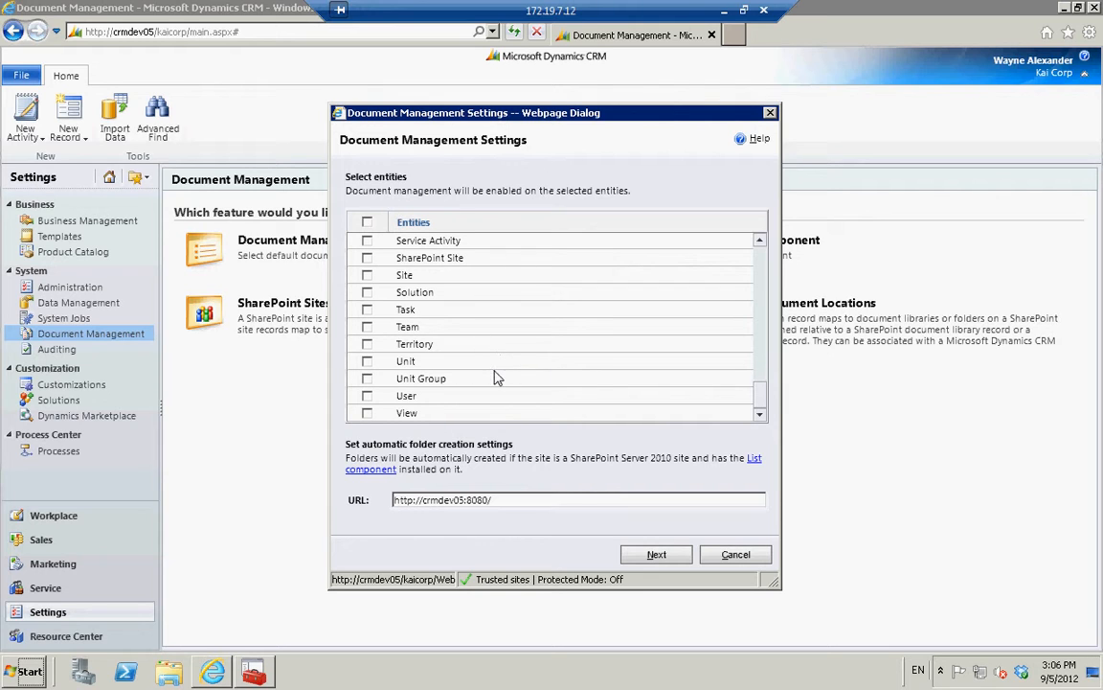
left_click(504, 502)
left_click_drag(458, 501, 388, 501)
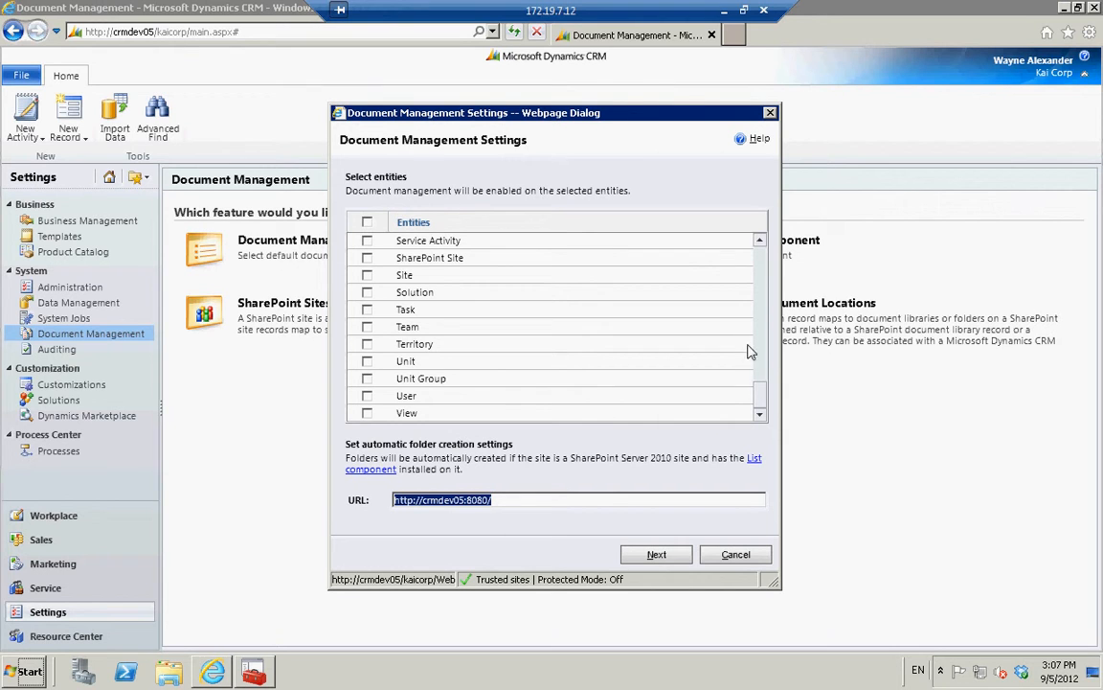
scroll(685, 350, "up", 10)
left_click_drag(758, 287, 758, 253)
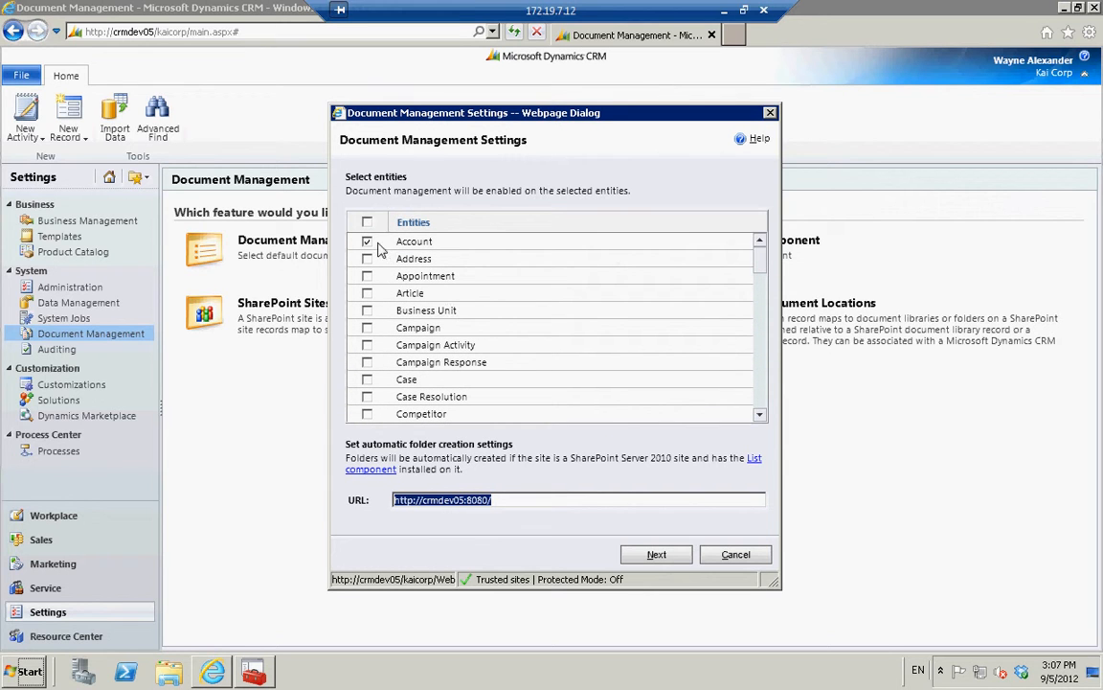
scroll(759, 265, "down", 2)
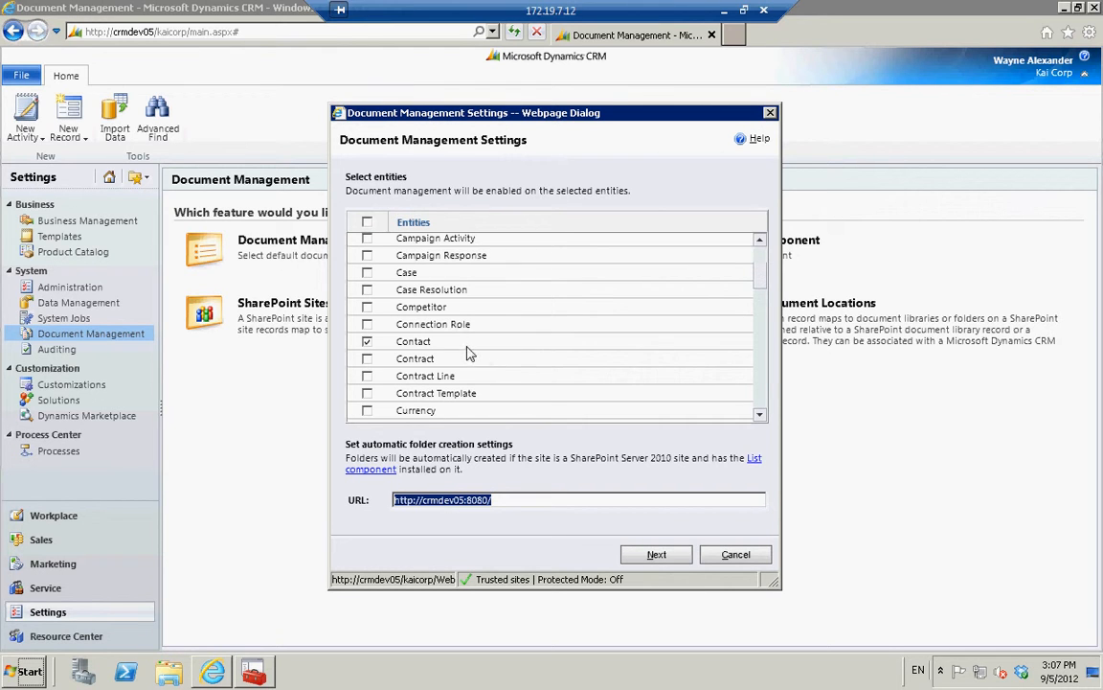
scroll(765, 298, "down", 2)
scroll(765, 297, "down", 5)
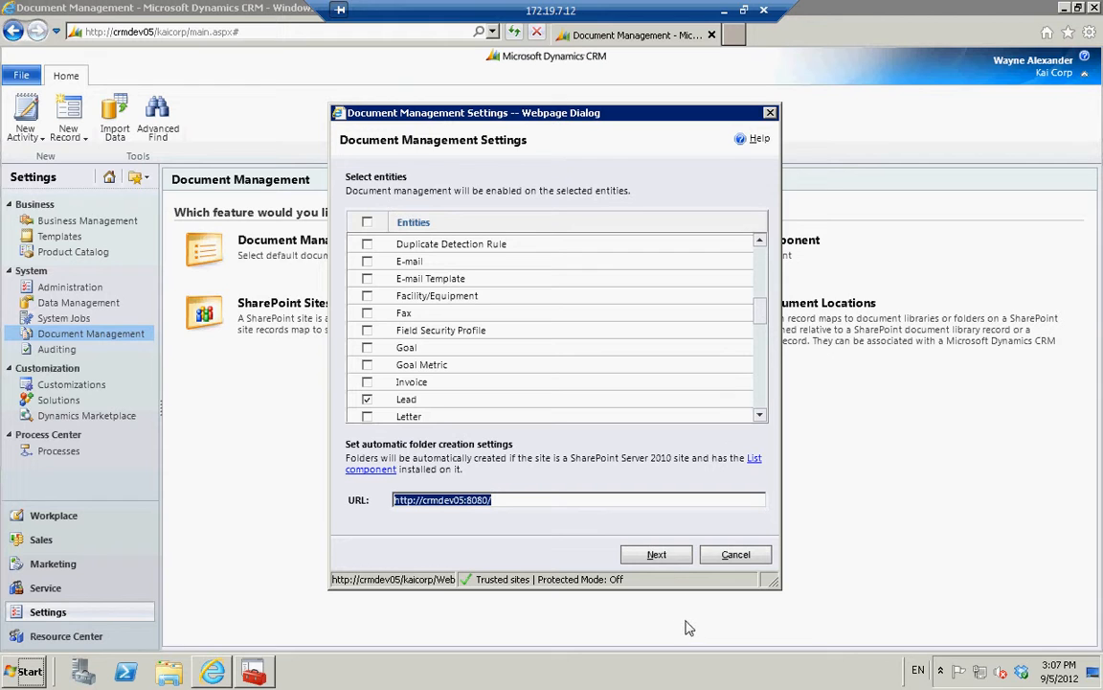
left_click(662, 560)
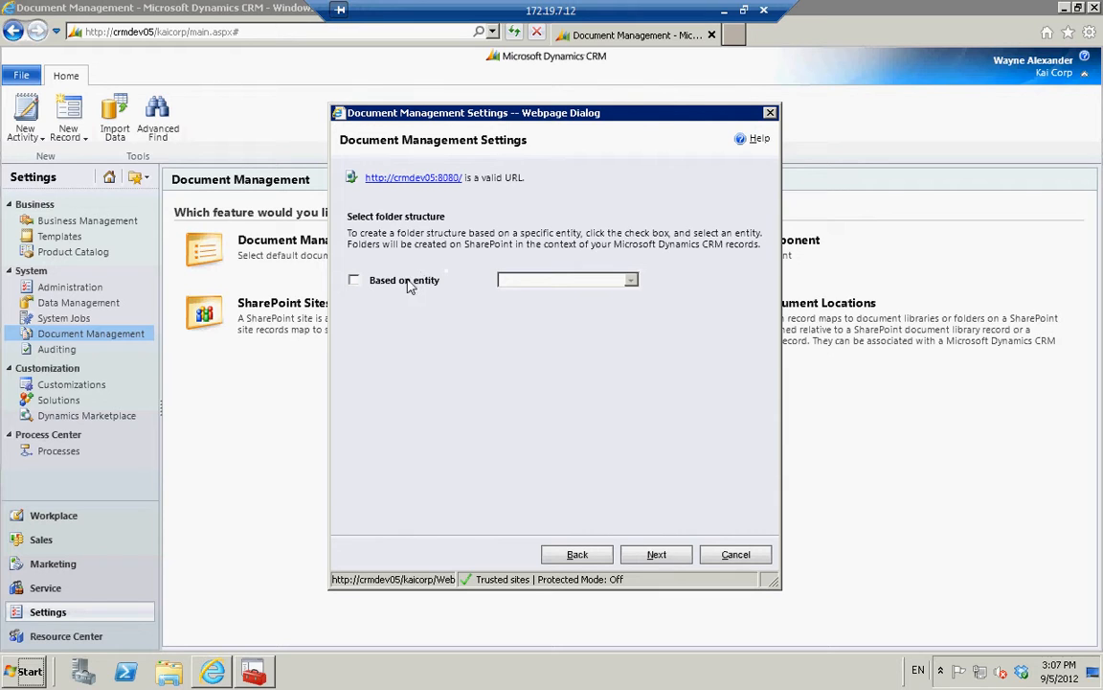
- Base the SharePoint folder structure on the Account entity
left_click(354, 281)
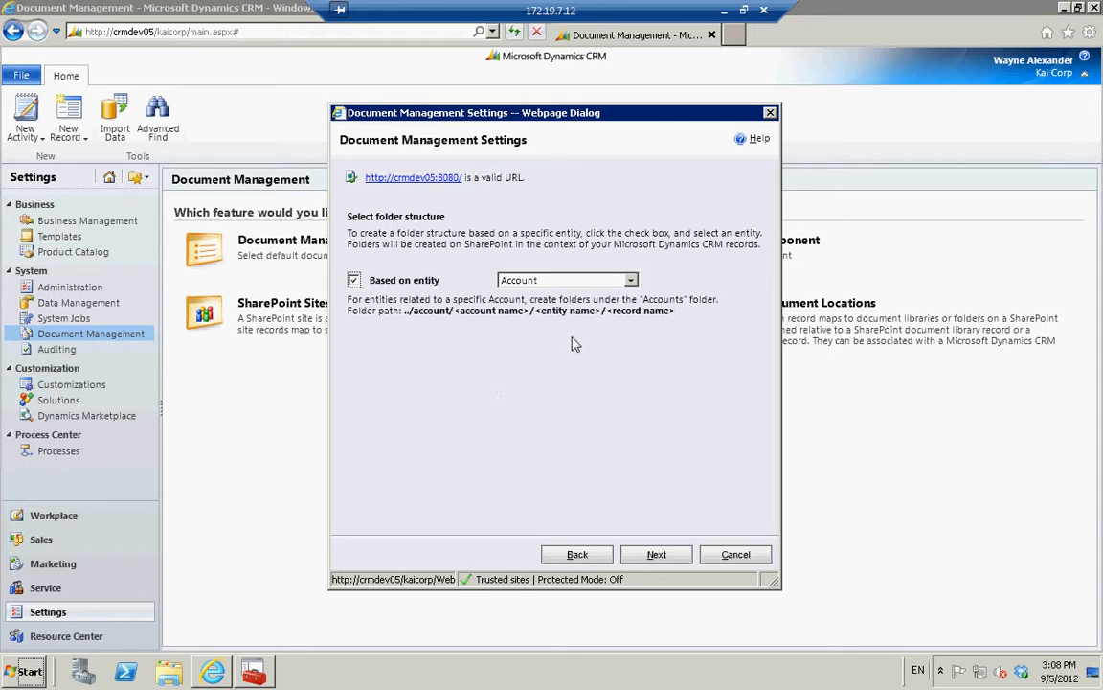
left_click(631, 281)
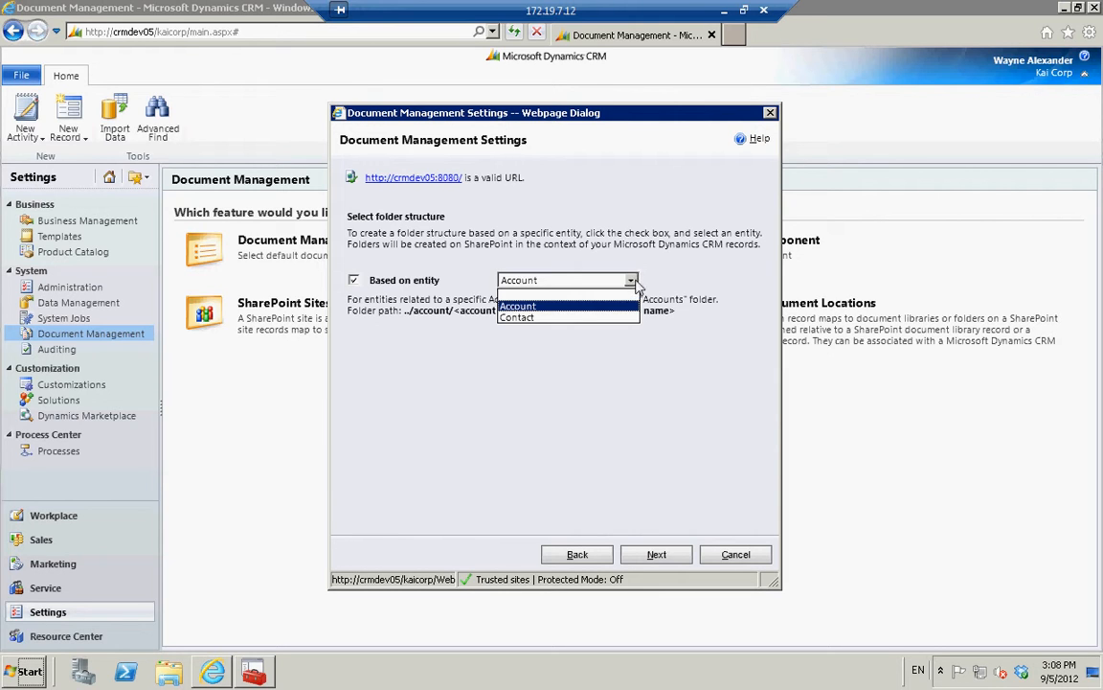
left_click(649, 281)
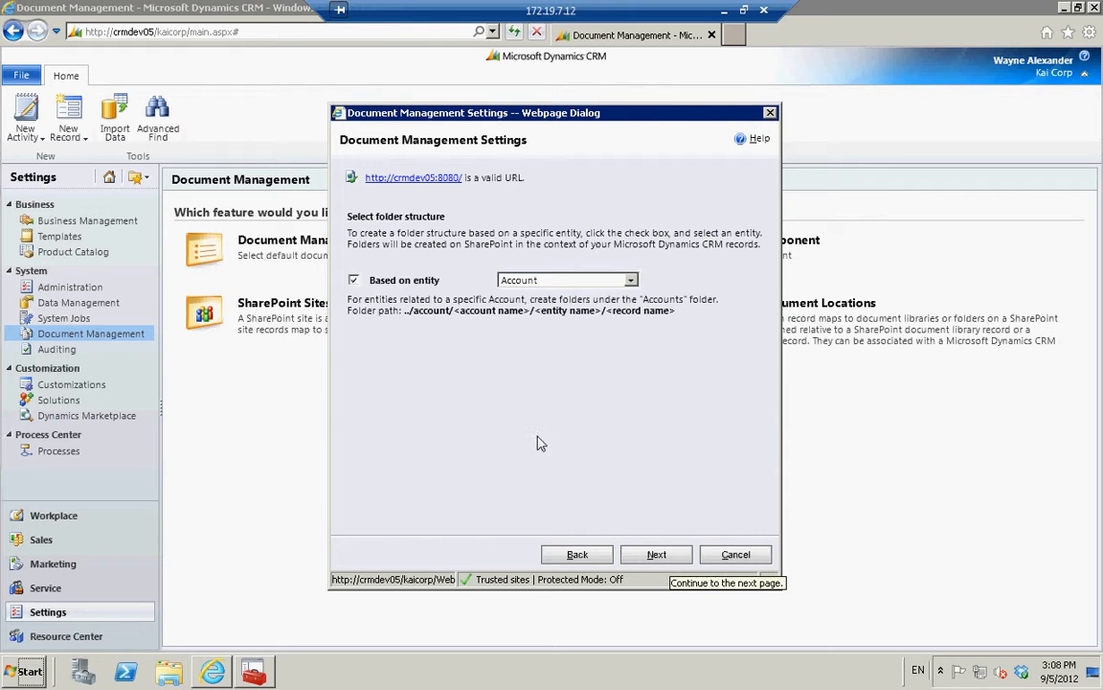
left_click(647, 556)
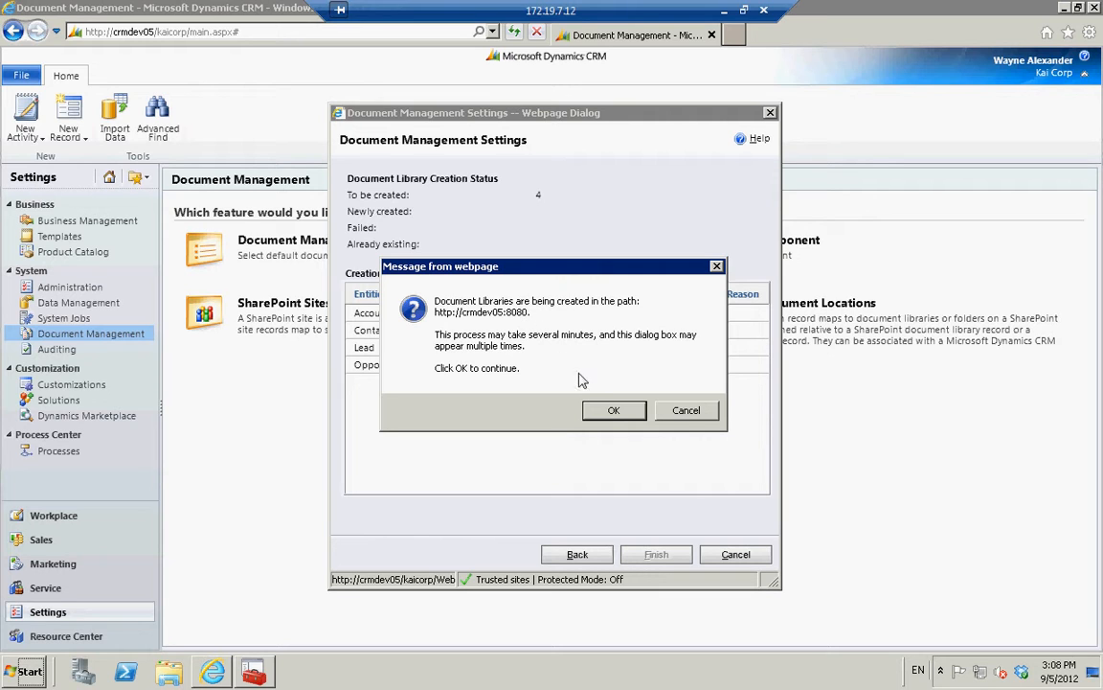
left_click(613, 412)
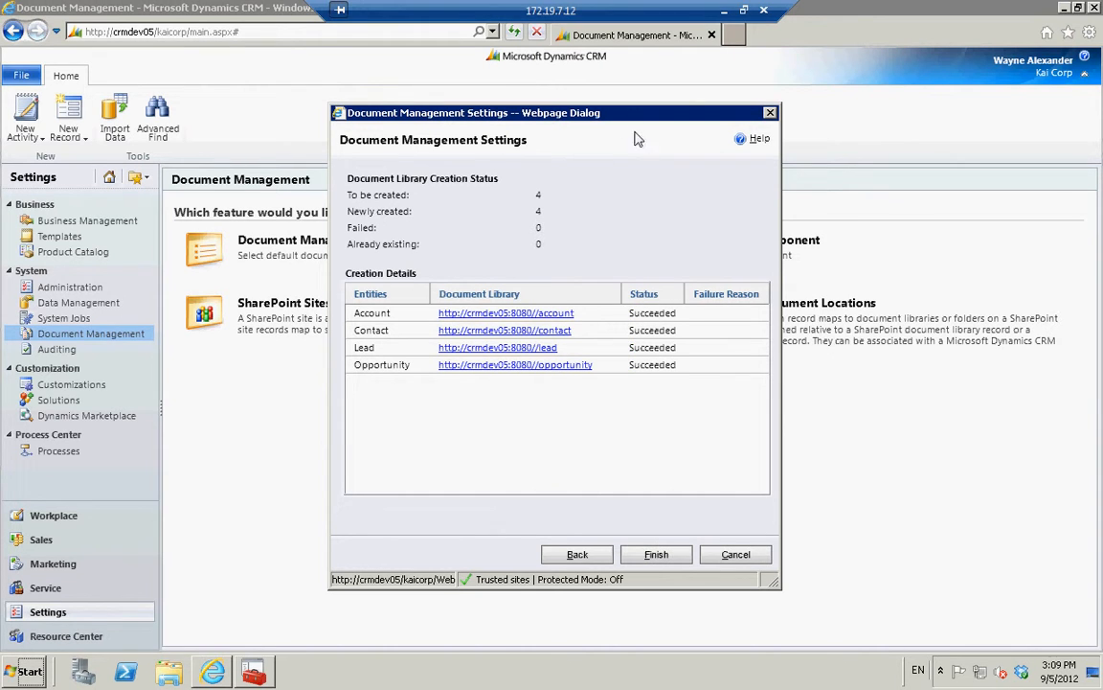
left_click_drag(626, 117, 619, 103)
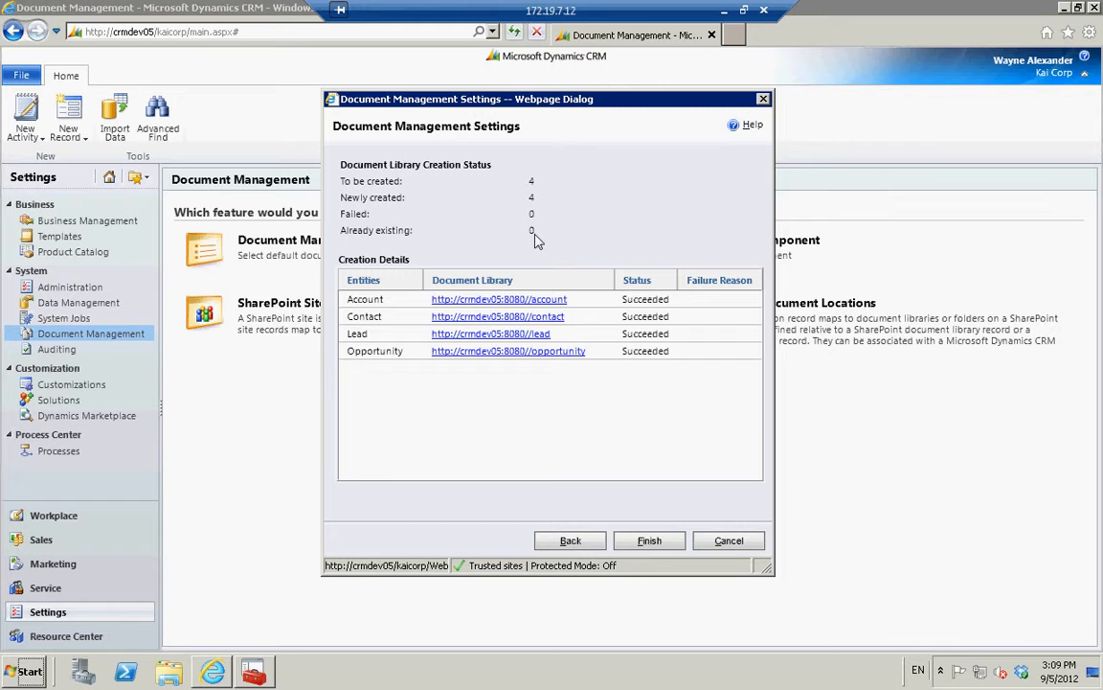
left_click(646, 540)
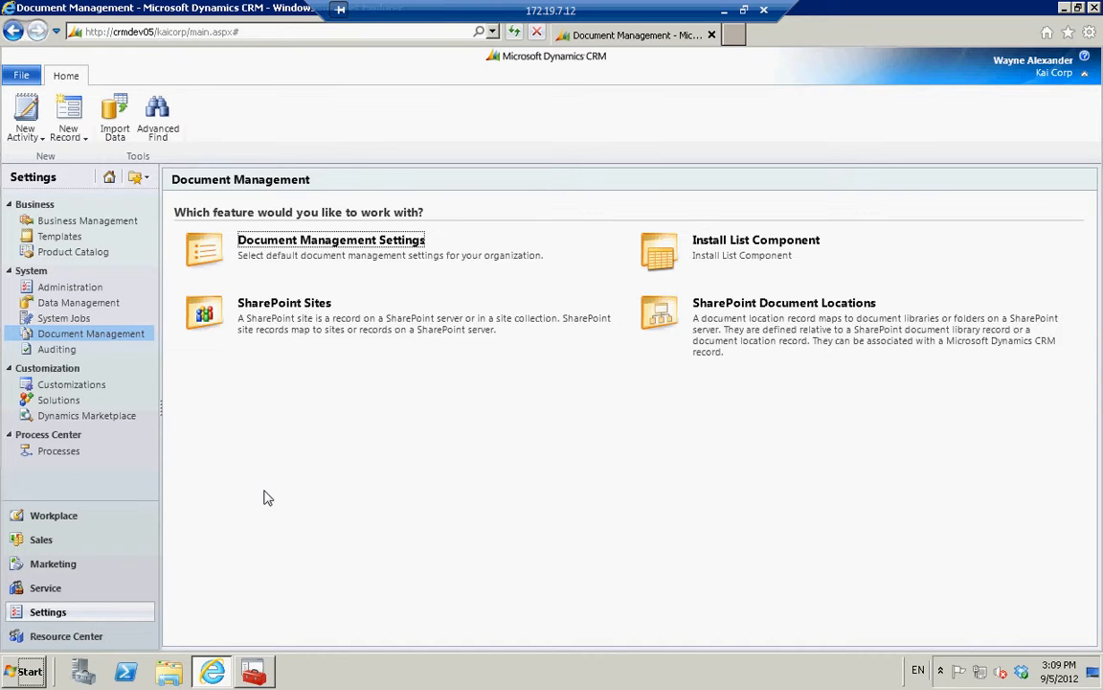
- Create a new contact in the Sales area with the last name "Test Contact Sharepoint" and save it
left_click(131, 543)
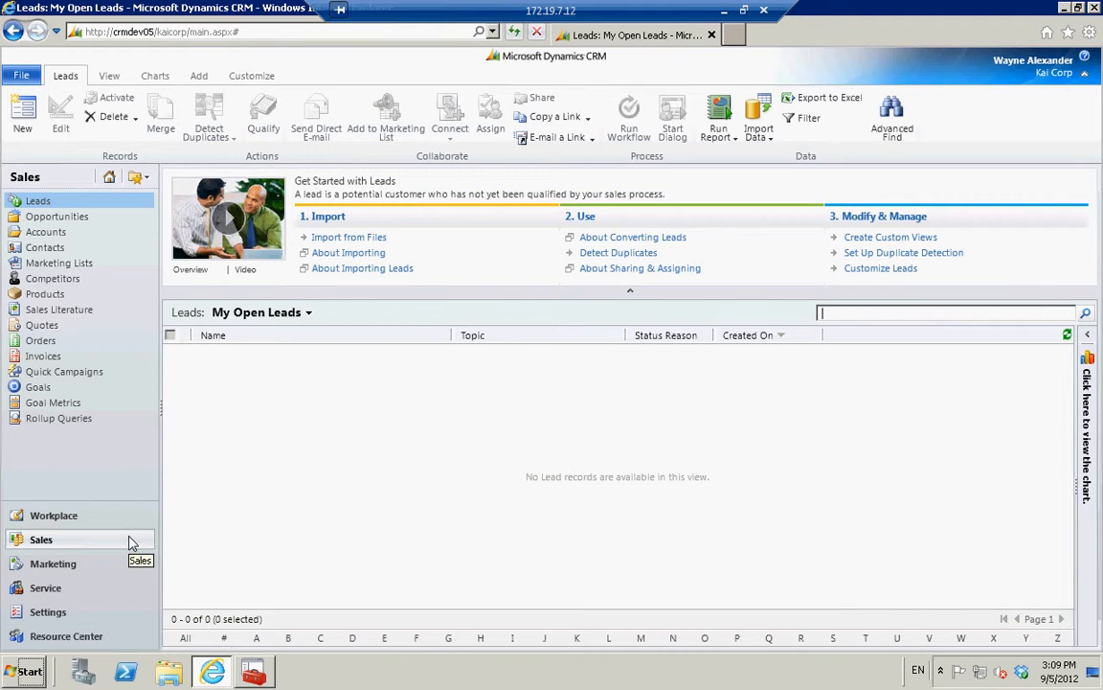
left_click(86, 249)
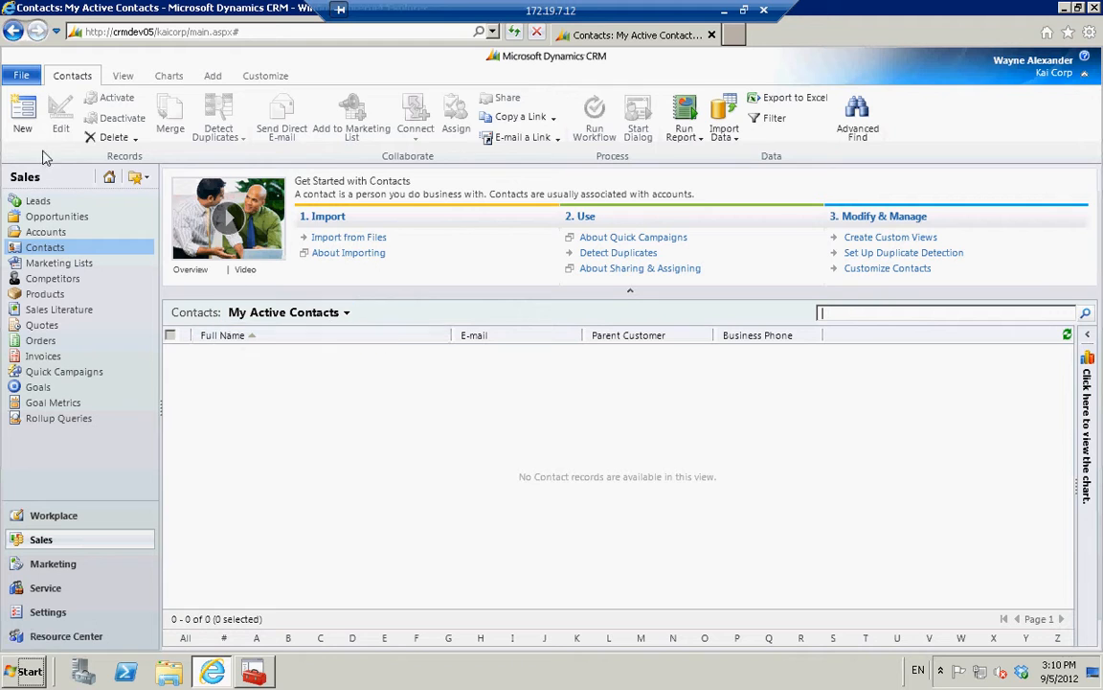
left_click(23, 119)
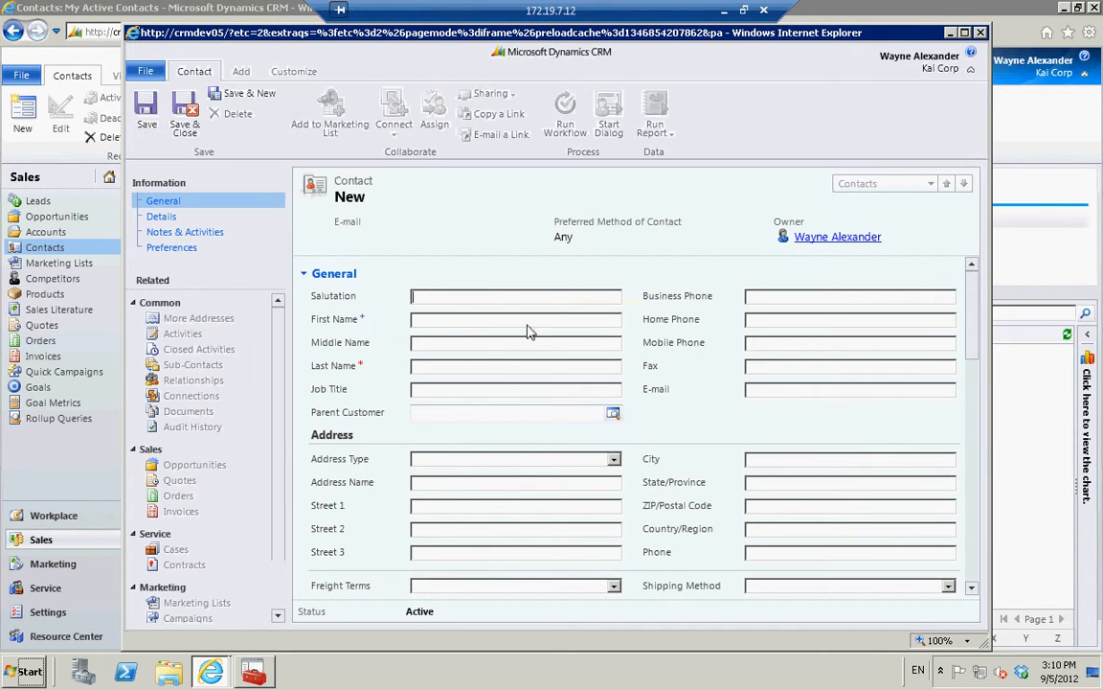
left_click(461, 365)
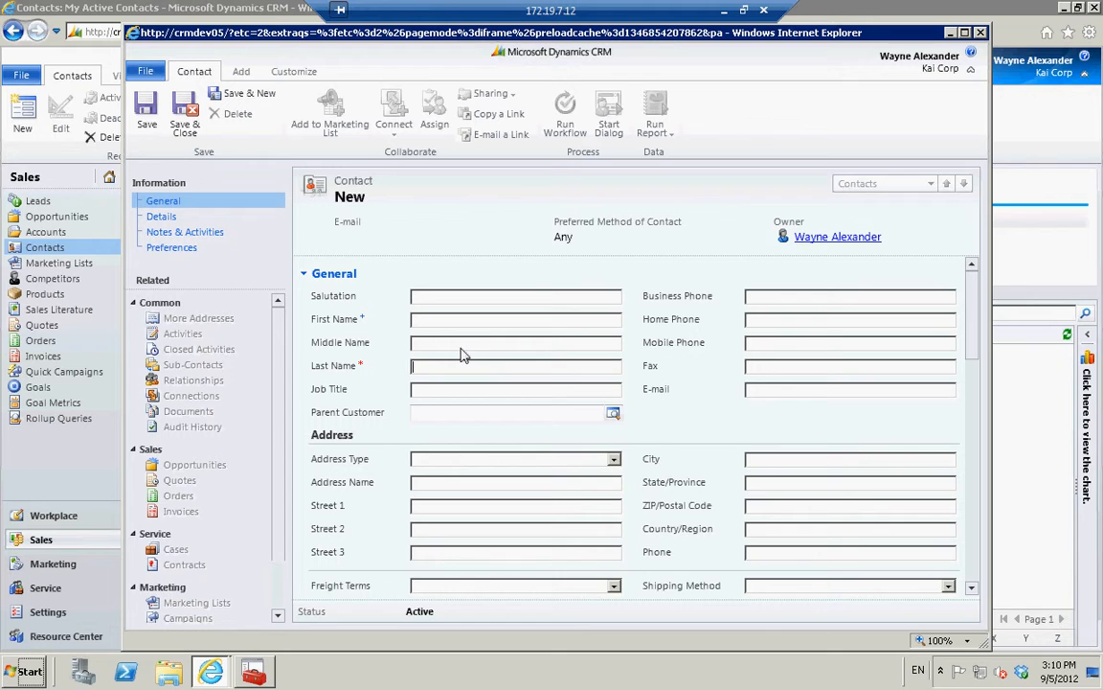
type("Test Contact Shared")
type("oint")
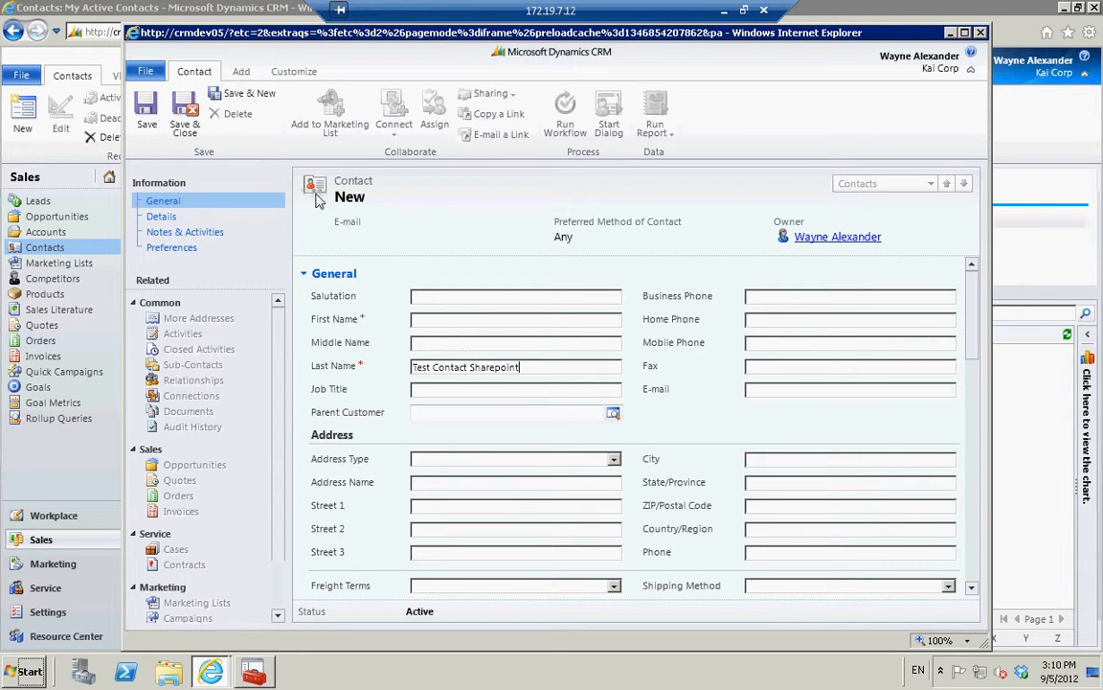
left_click(149, 125)
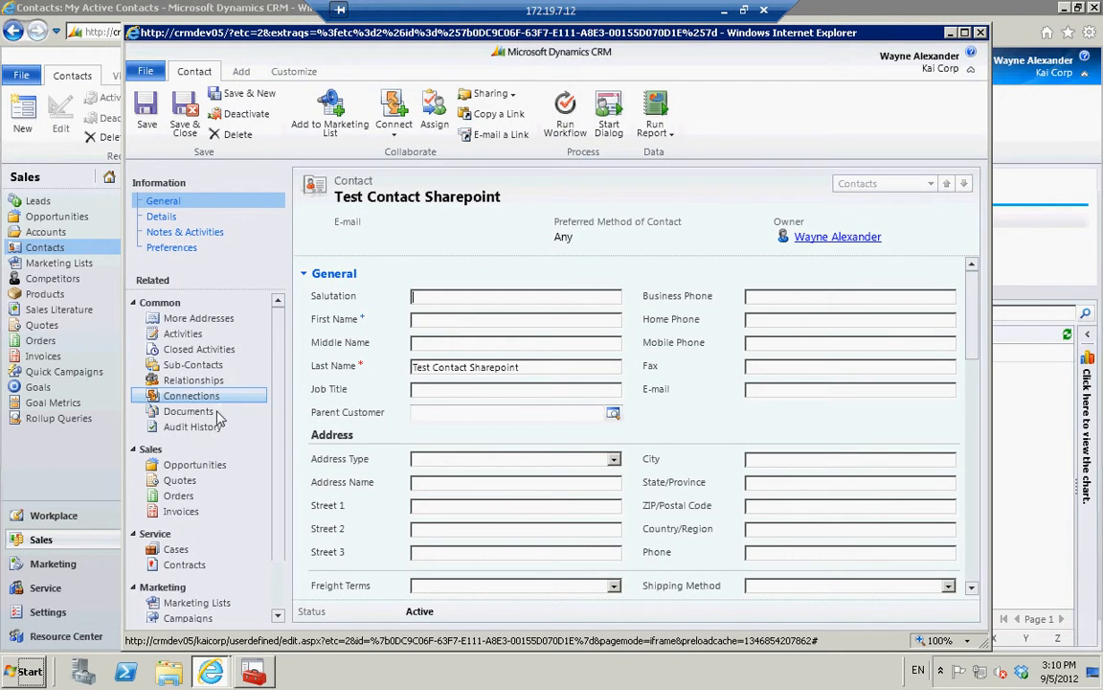
left_click(218, 414)
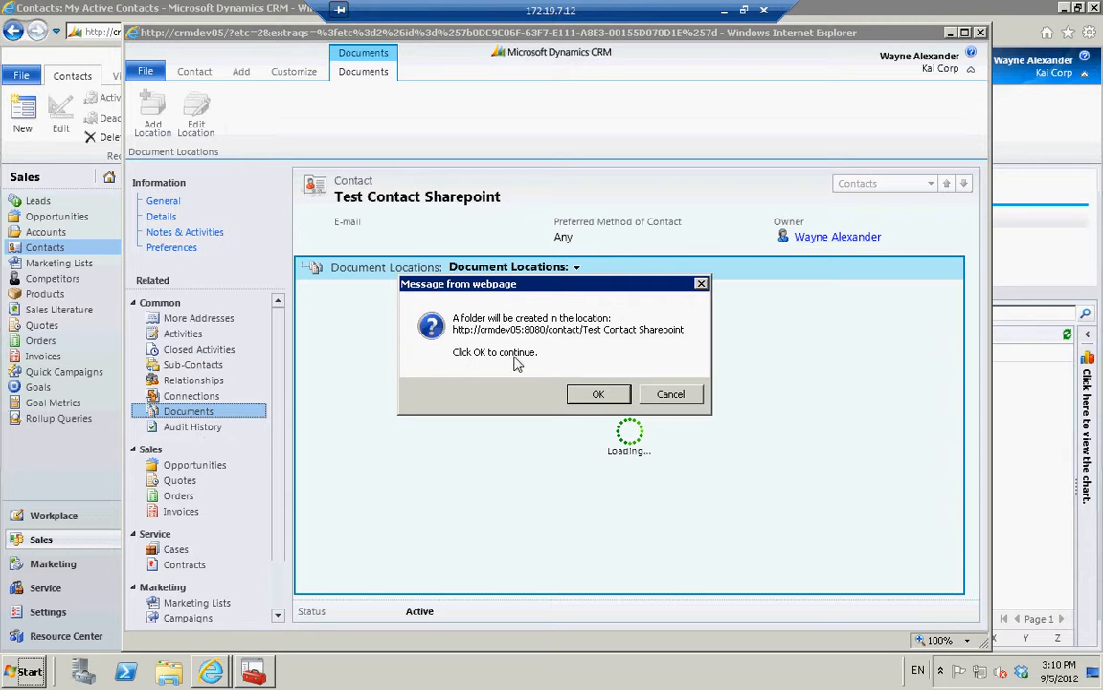
left_click(598, 396)
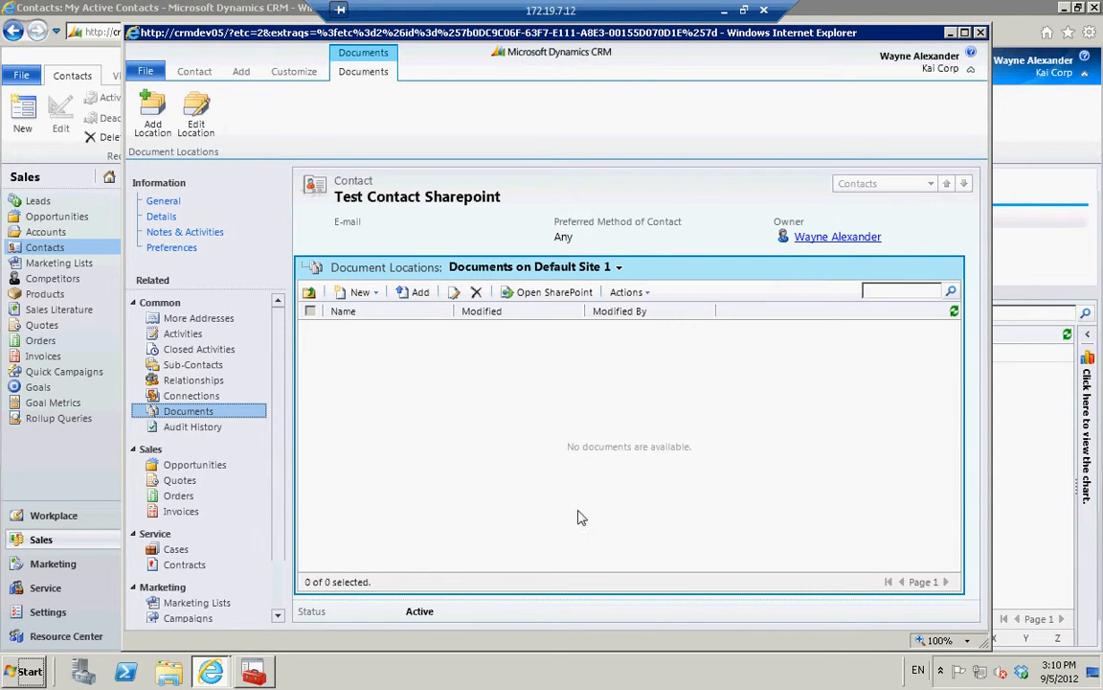
left_click(744, 12)
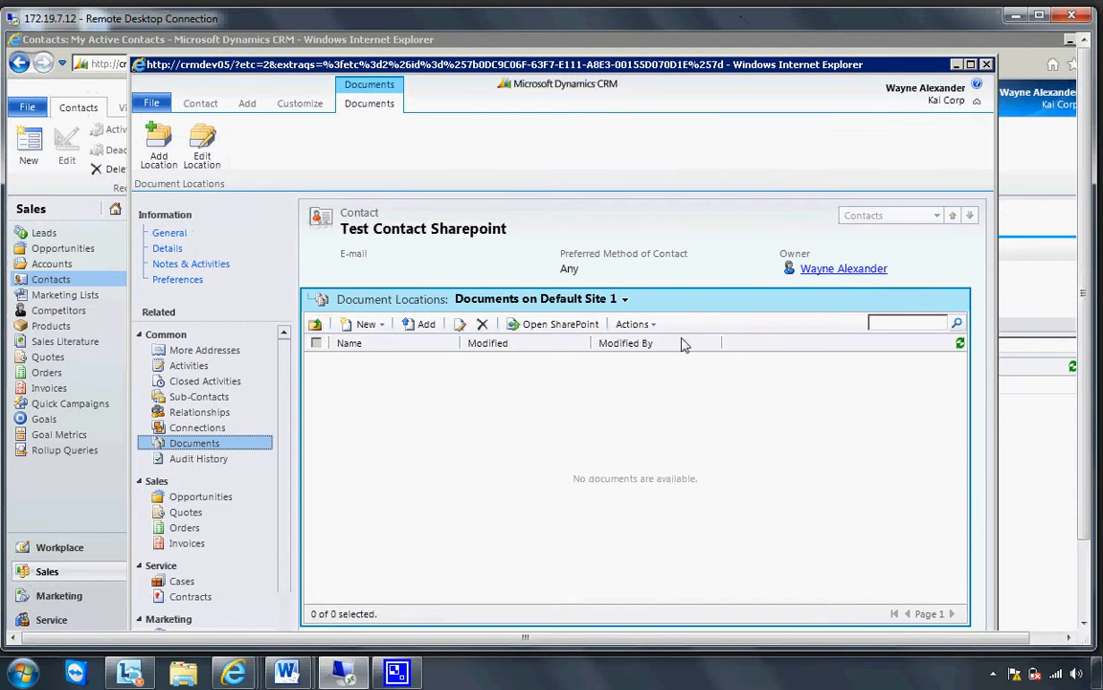